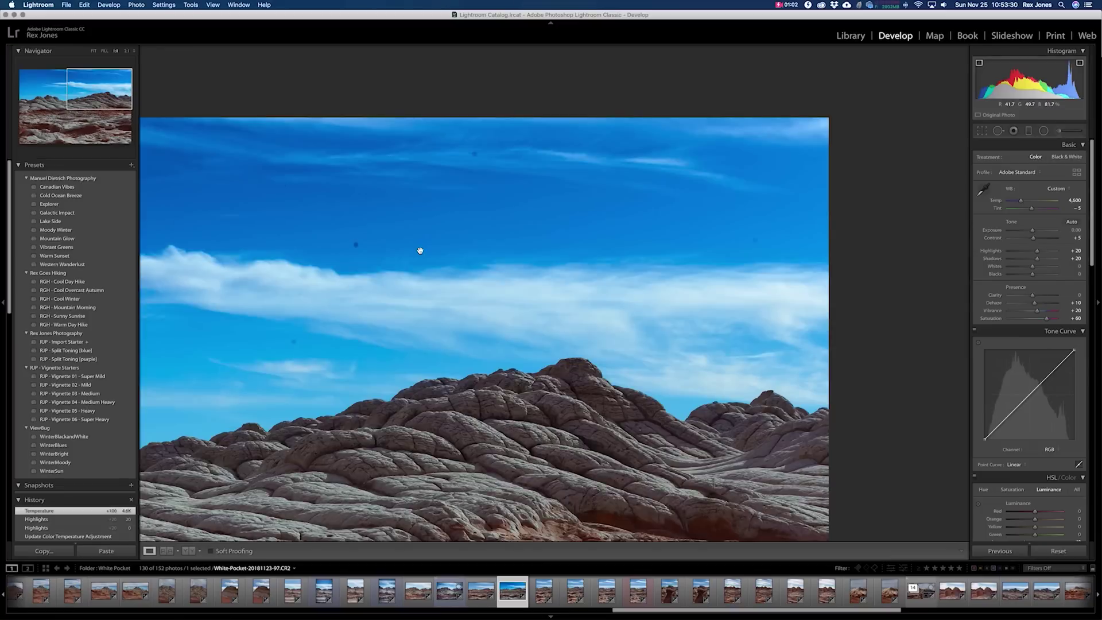
# Heal the five clearly visible dust spots in the sky using the Spot Removal tool in Heal mode.
pyautogui.click(998, 132)
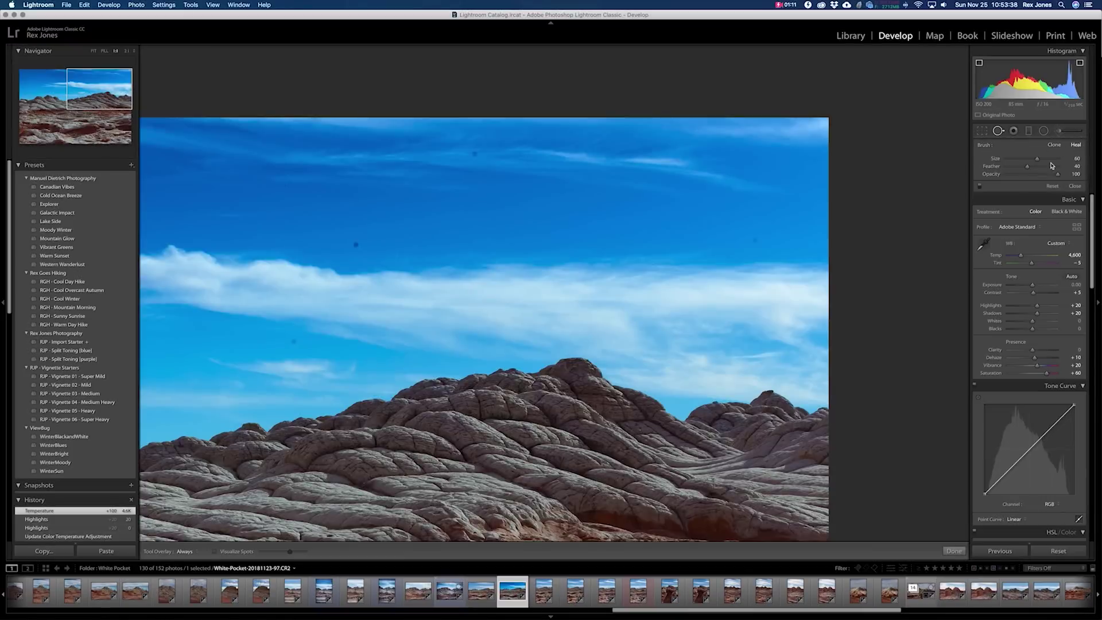
pyautogui.scroll(3, 758, 241)
pyautogui.click(754, 241)
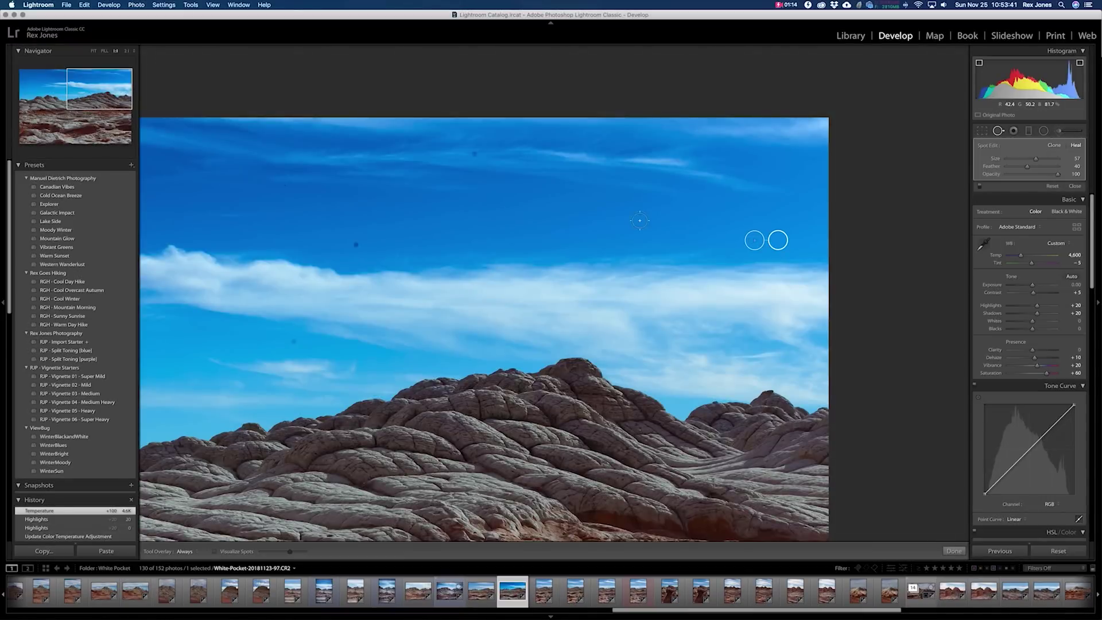
pyautogui.click(356, 246)
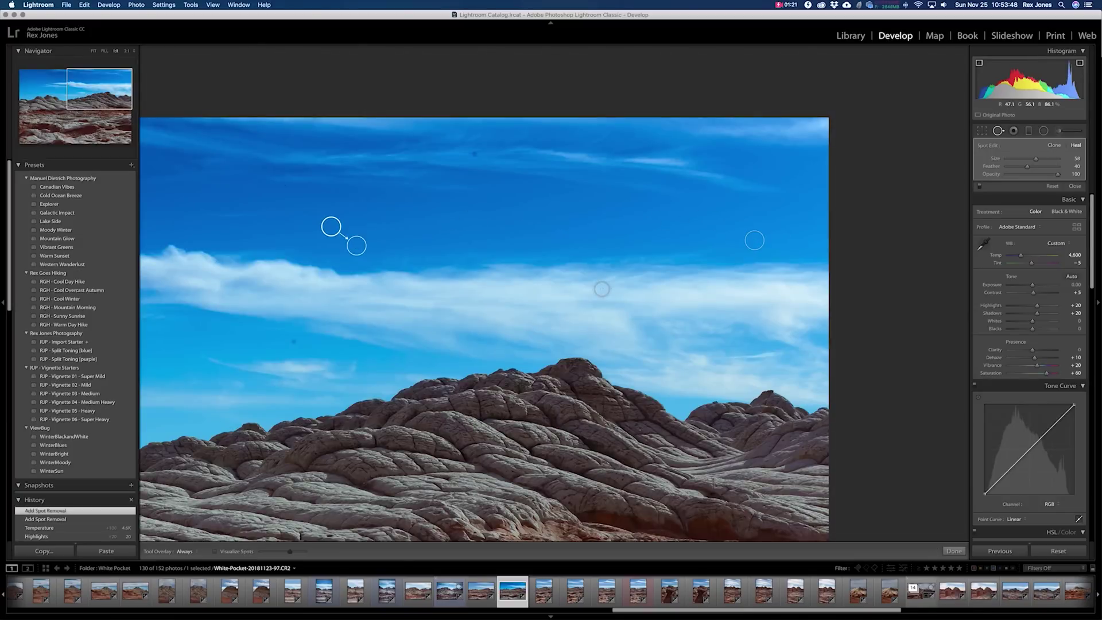
pyautogui.click(293, 342)
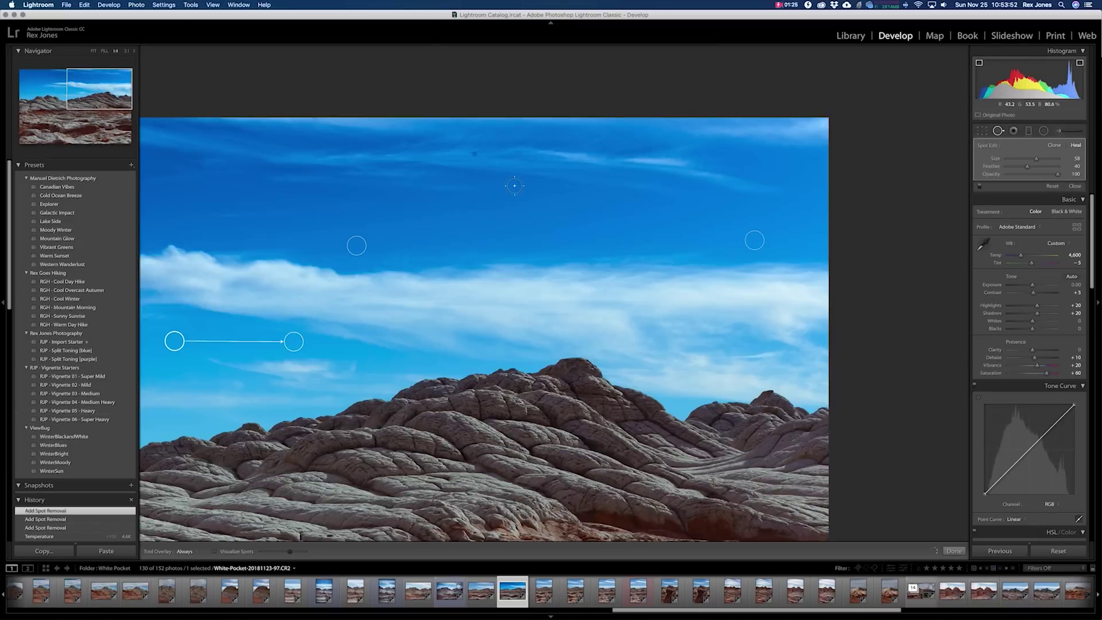
pyautogui.click(474, 153)
pyautogui.moveTo(239, 193); pyautogui.dragTo(777, 187)
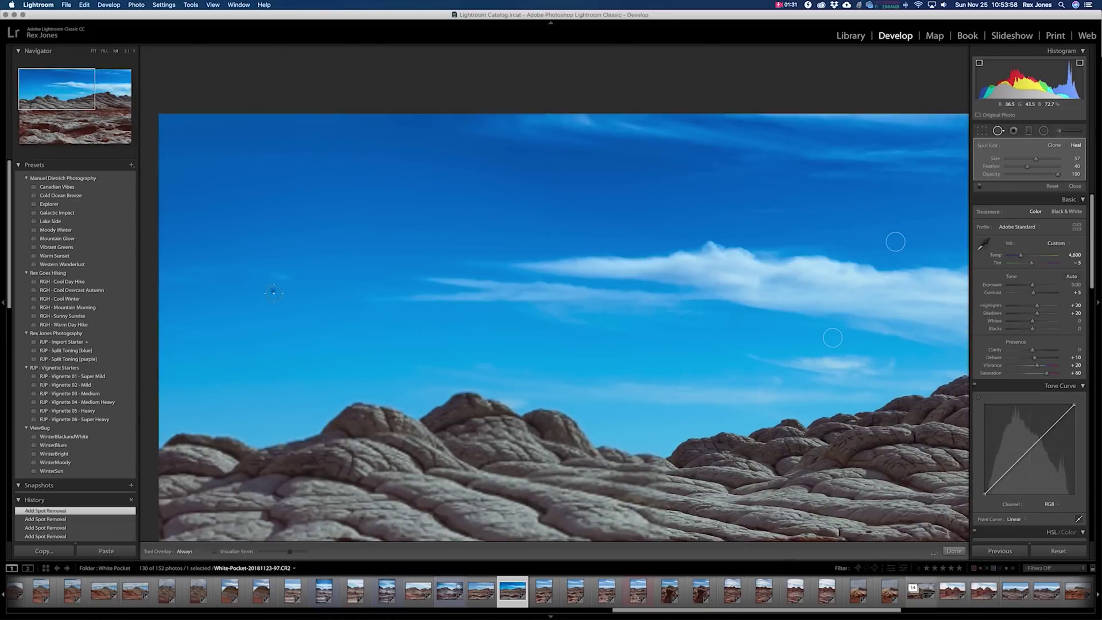
pyautogui.click(273, 292)
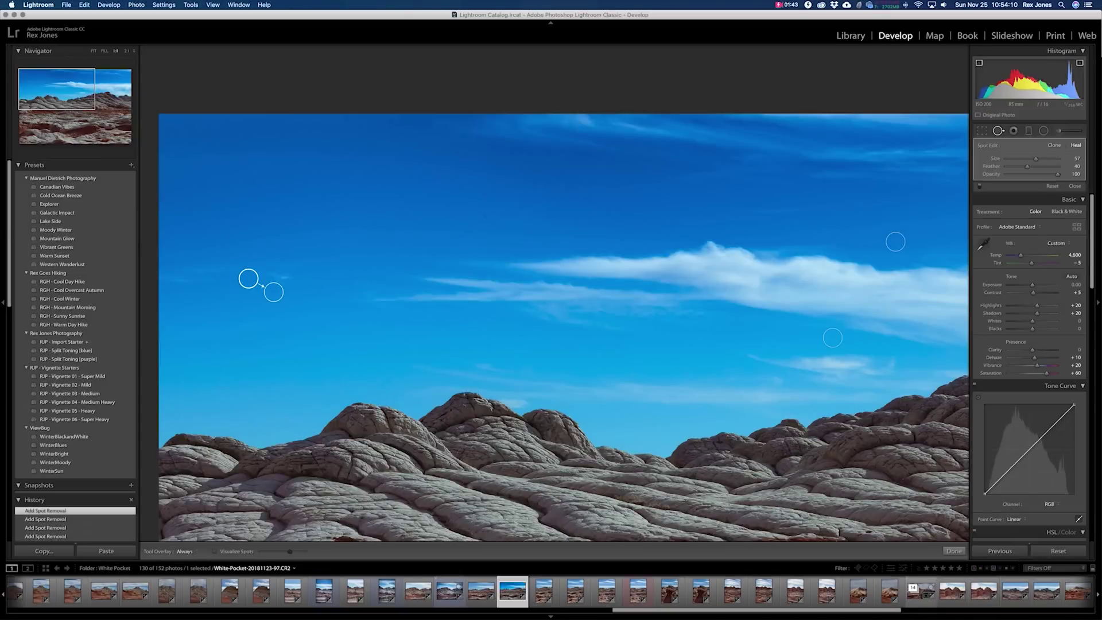
# Turn on Visualize Spots and raise its threshold slightly to bring out faint dust spots in the sky.
pyautogui.click(215, 553)
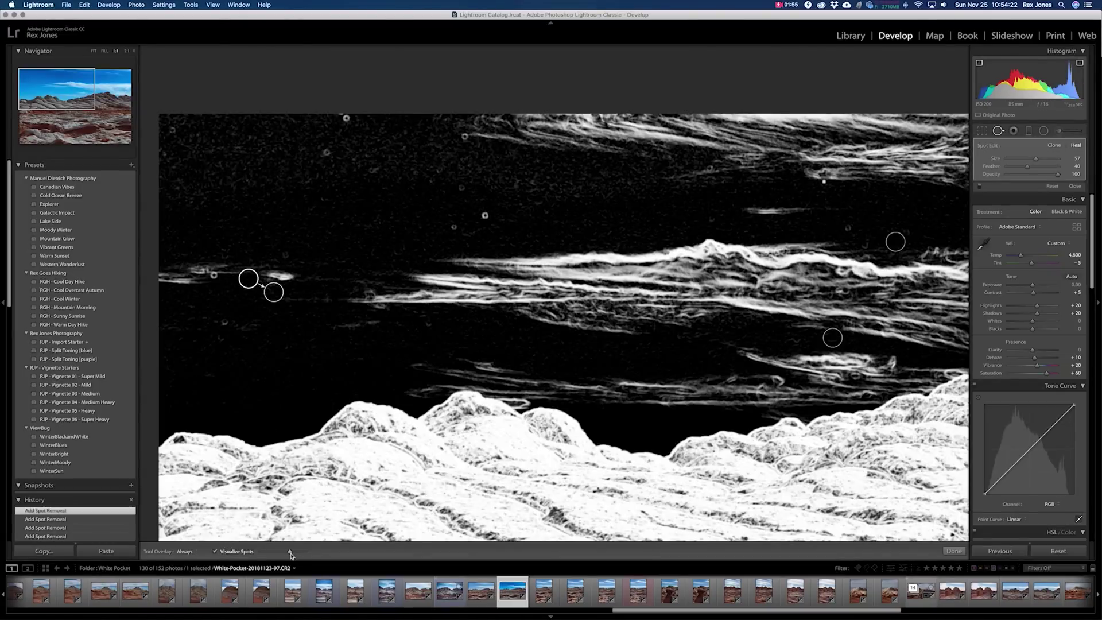
pyautogui.click(286, 552)
pyautogui.moveTo(286, 552); pyautogui.dragTo(300, 554)
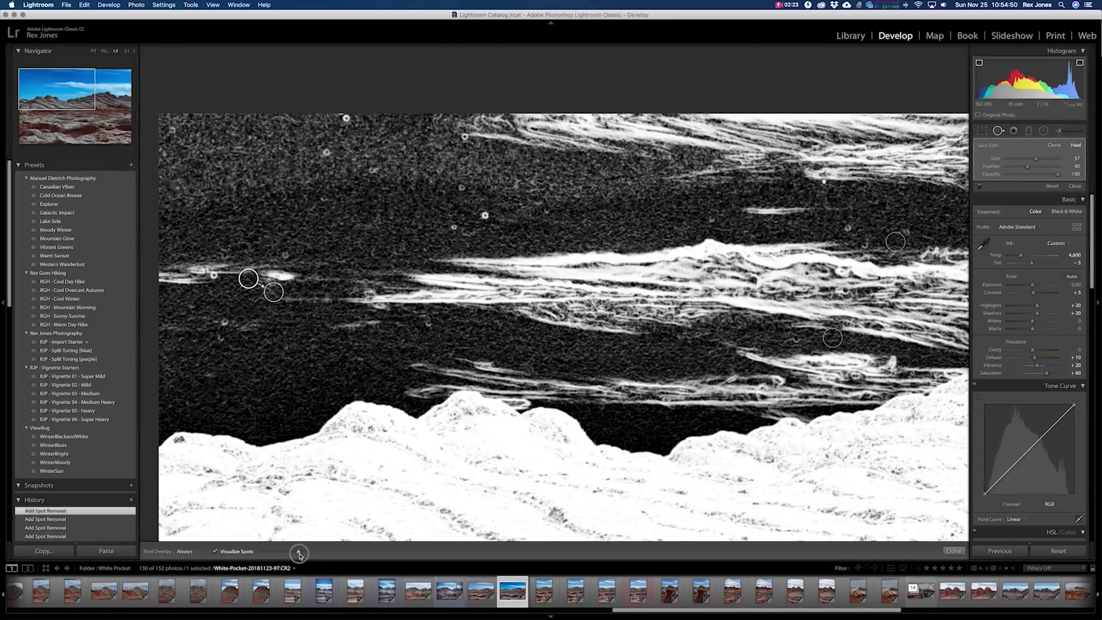
pyautogui.moveTo(299, 553); pyautogui.dragTo(297, 552)
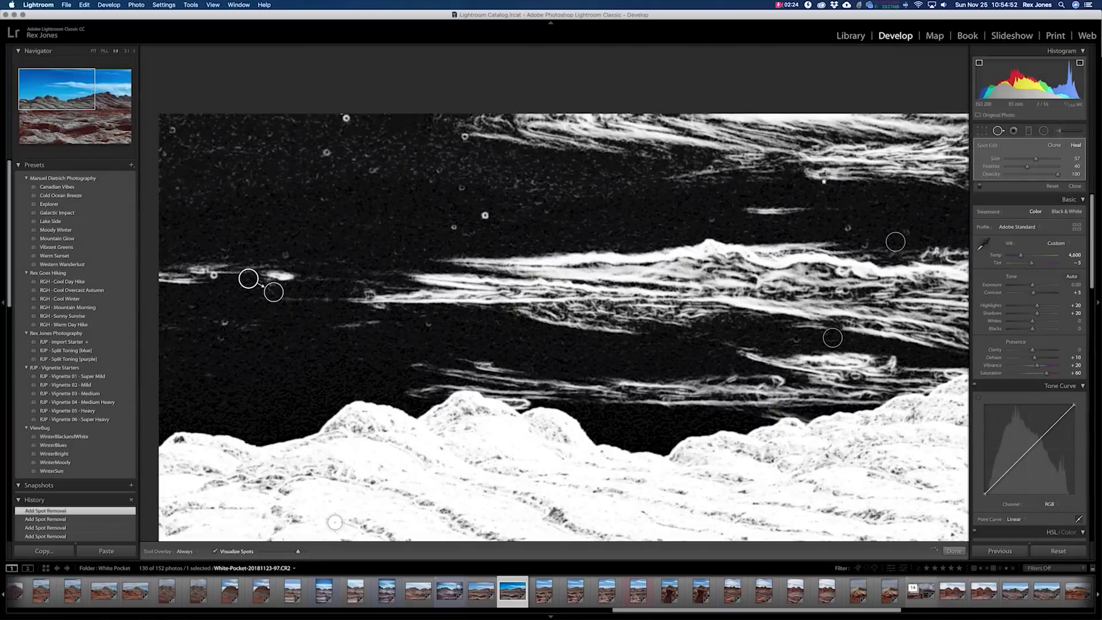
# Heal the dust spots in the photo's left sky, from around the small wispy cloud up to the upper edge.
pyautogui.click(224, 321)
pyautogui.click(214, 275)
pyautogui.press('/')
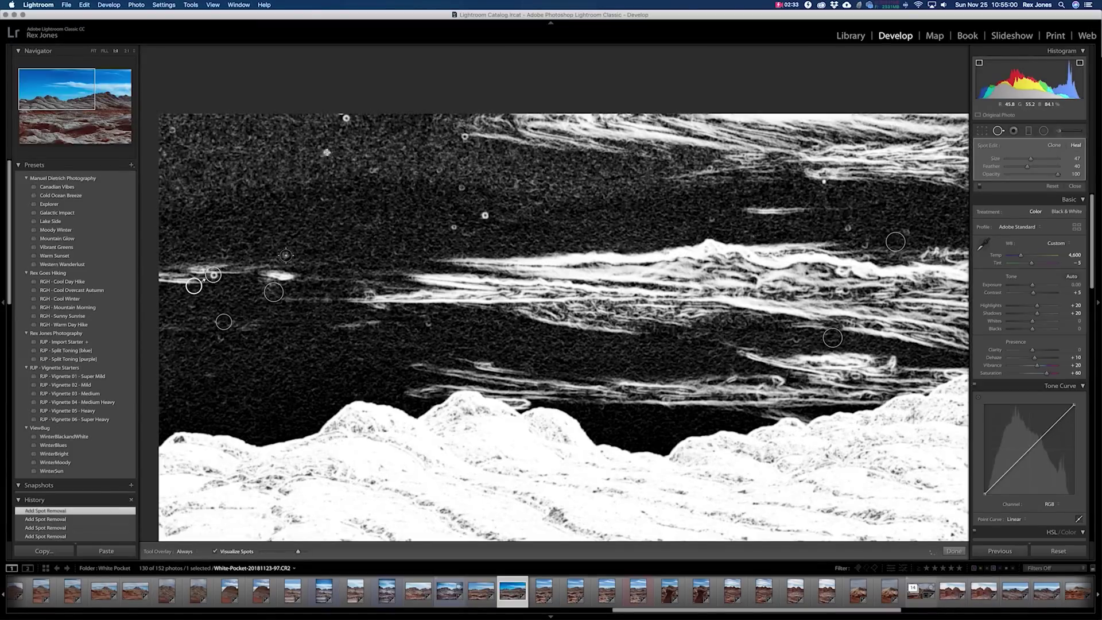
pyautogui.click(347, 118)
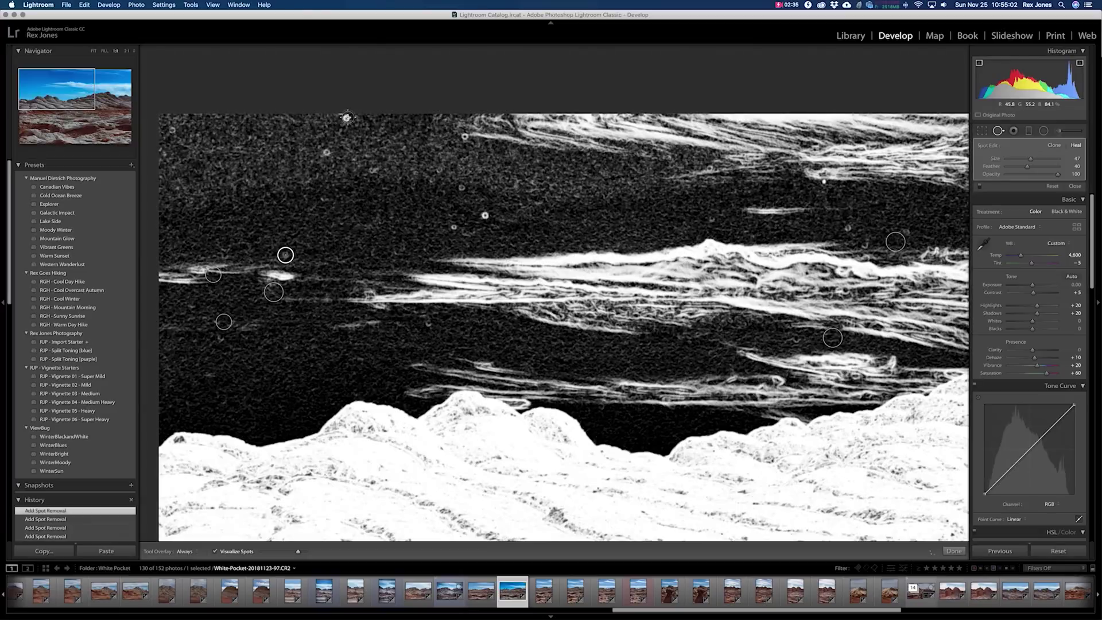
pyautogui.click(347, 117)
pyautogui.scroll(3, 440, 170)
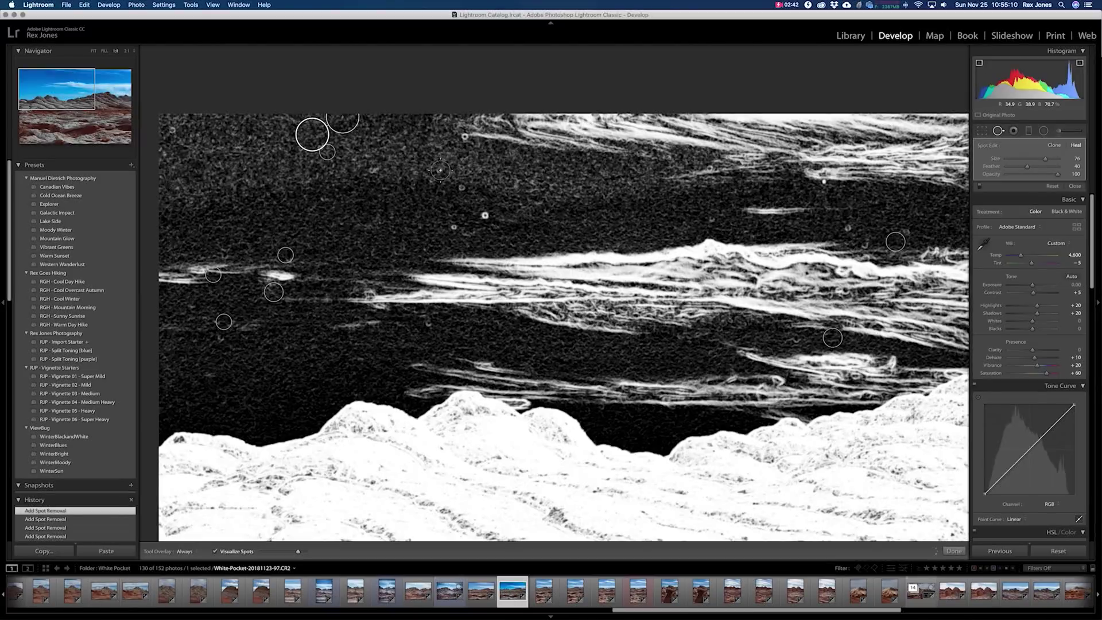
# Heal the cluster of five dust spots in the dark upper sky, just left of the streaky high clouds.
pyautogui.click(439, 170)
pyautogui.click(461, 187)
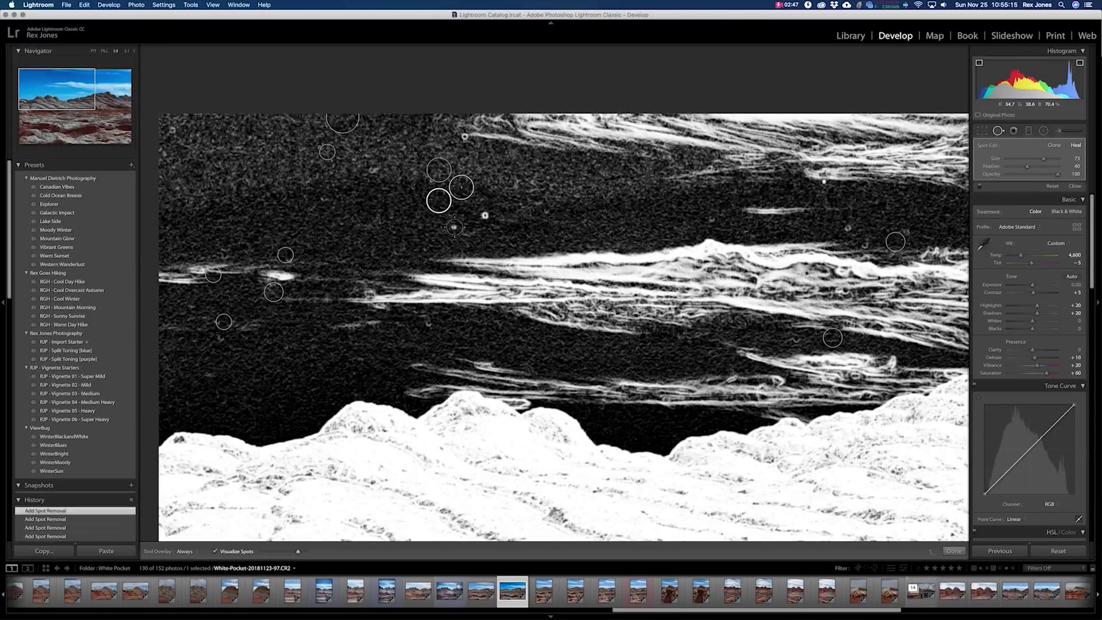
pyautogui.click(454, 227)
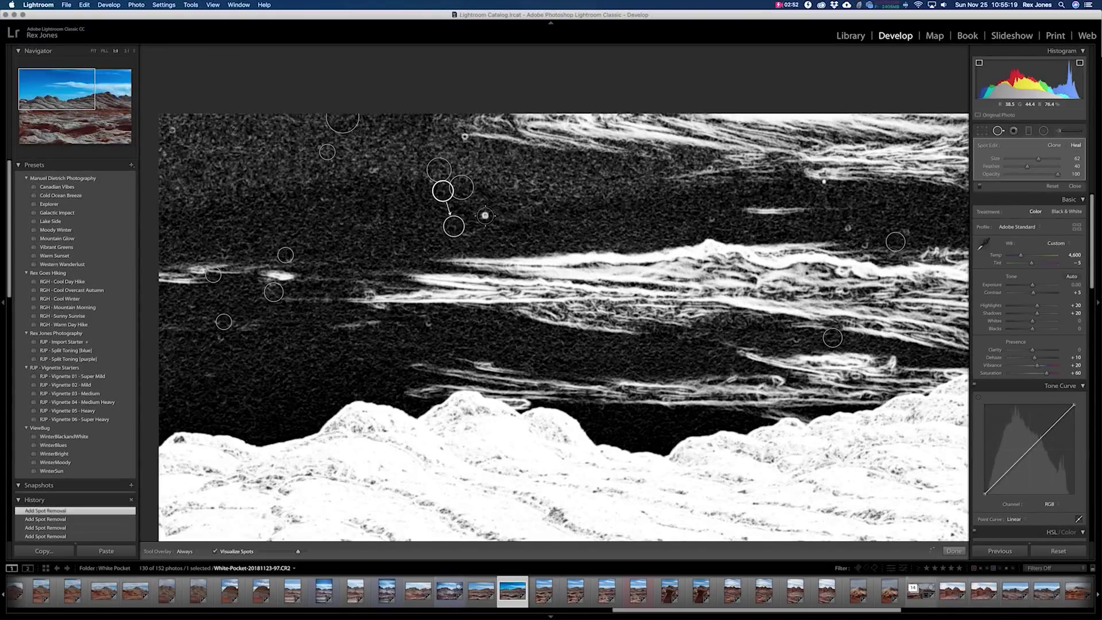
pyautogui.click(485, 216)
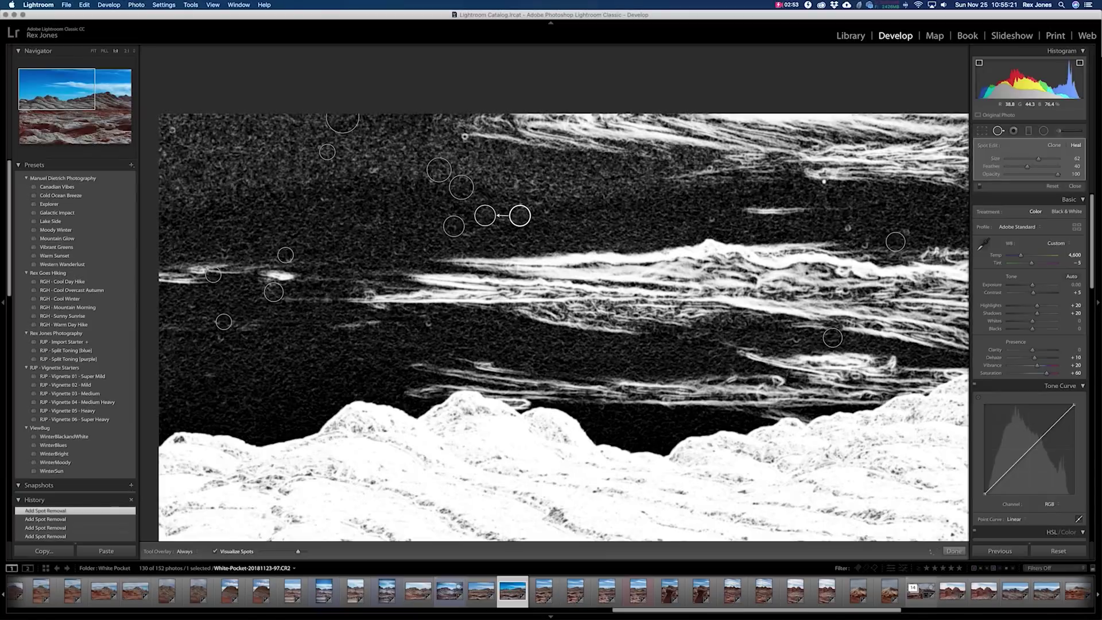
pyautogui.click(465, 136)
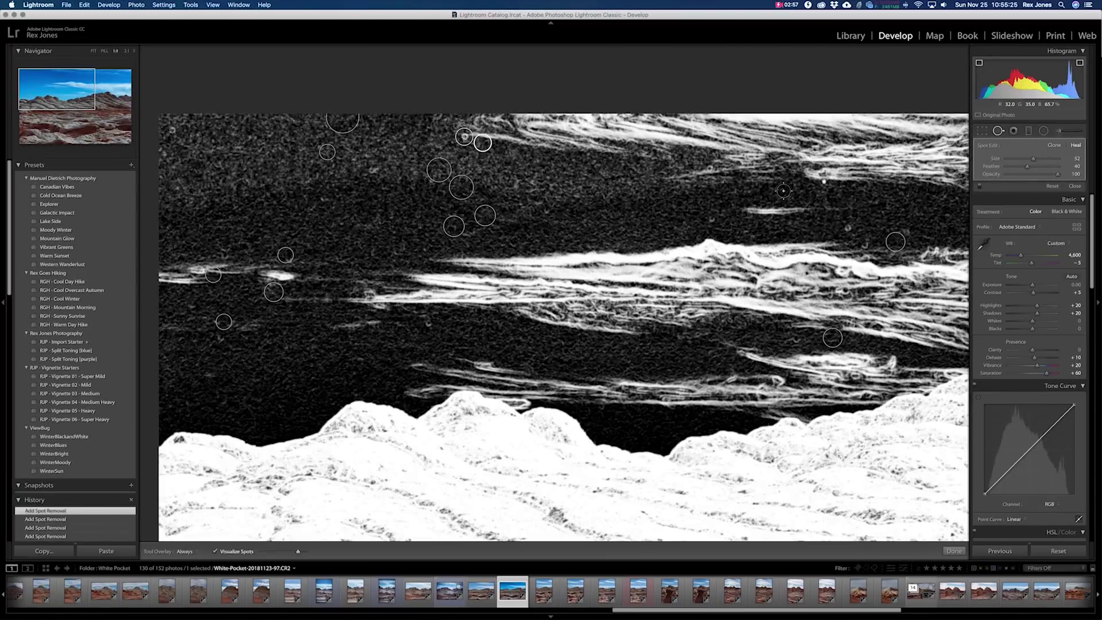
# Heal the dust spots around the high clouds above the main cloud bank and the one beneath its left end.
pyautogui.click(823, 184)
pyautogui.click(848, 229)
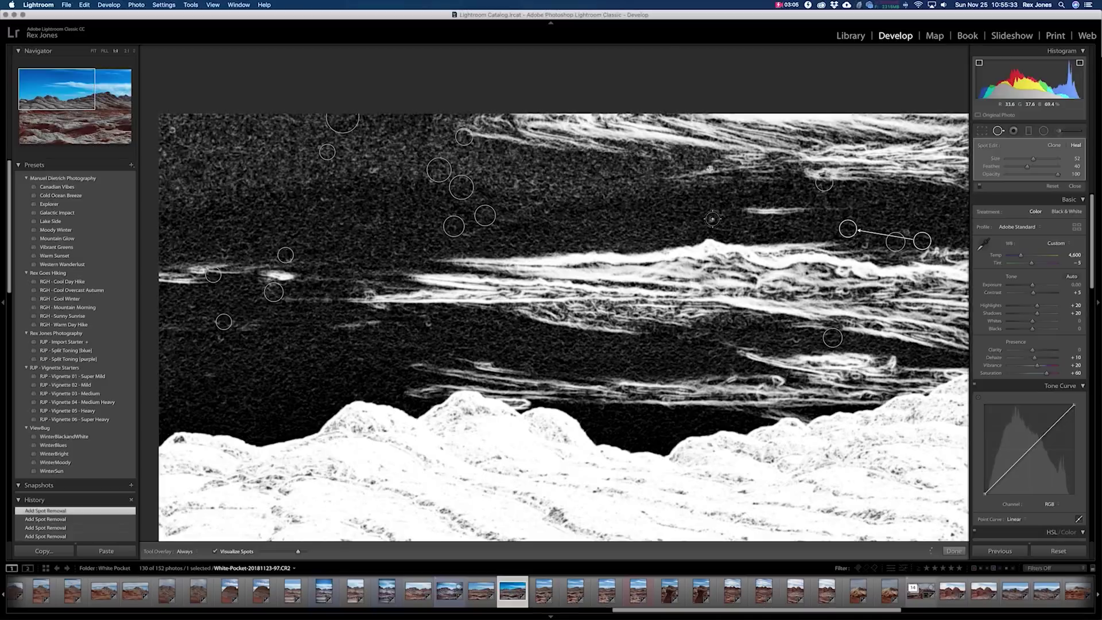
pyautogui.click(712, 219)
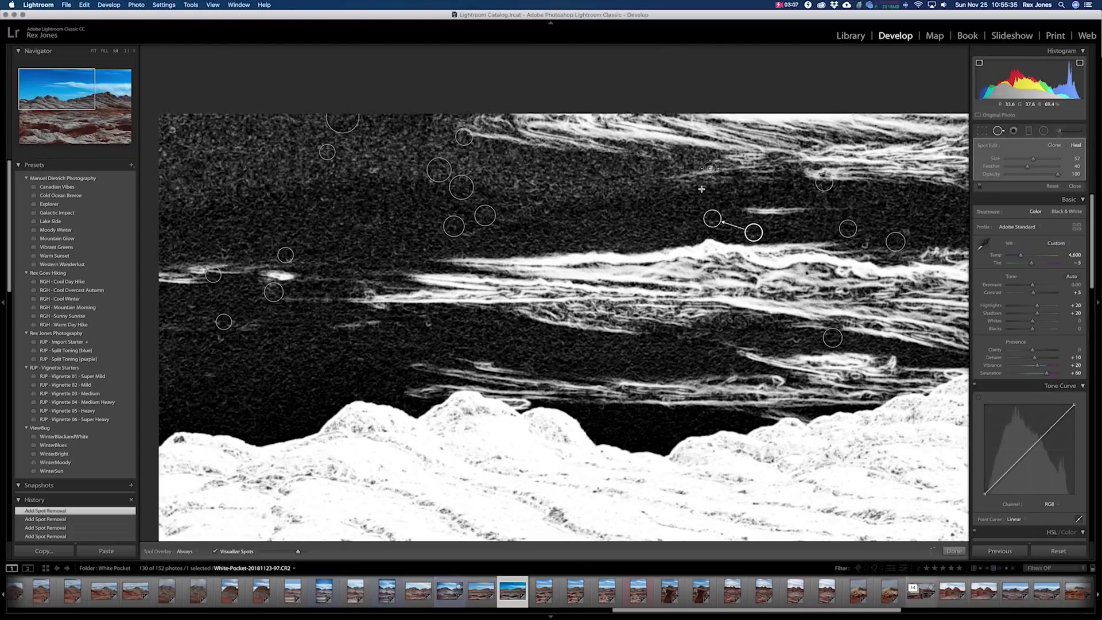
pyautogui.click(709, 168)
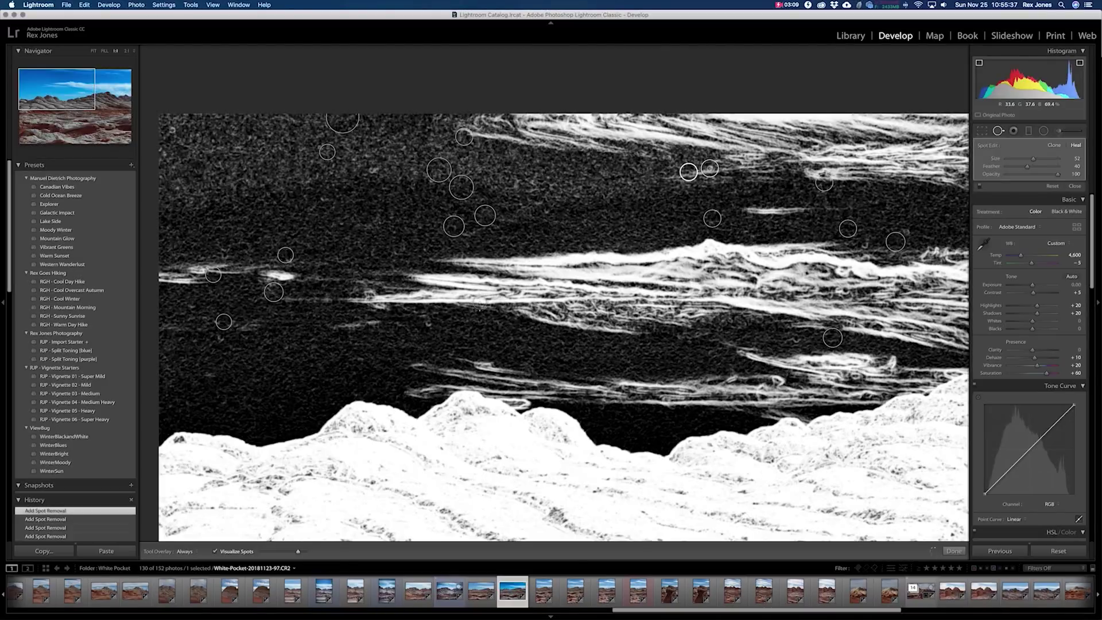
pyautogui.click(429, 322)
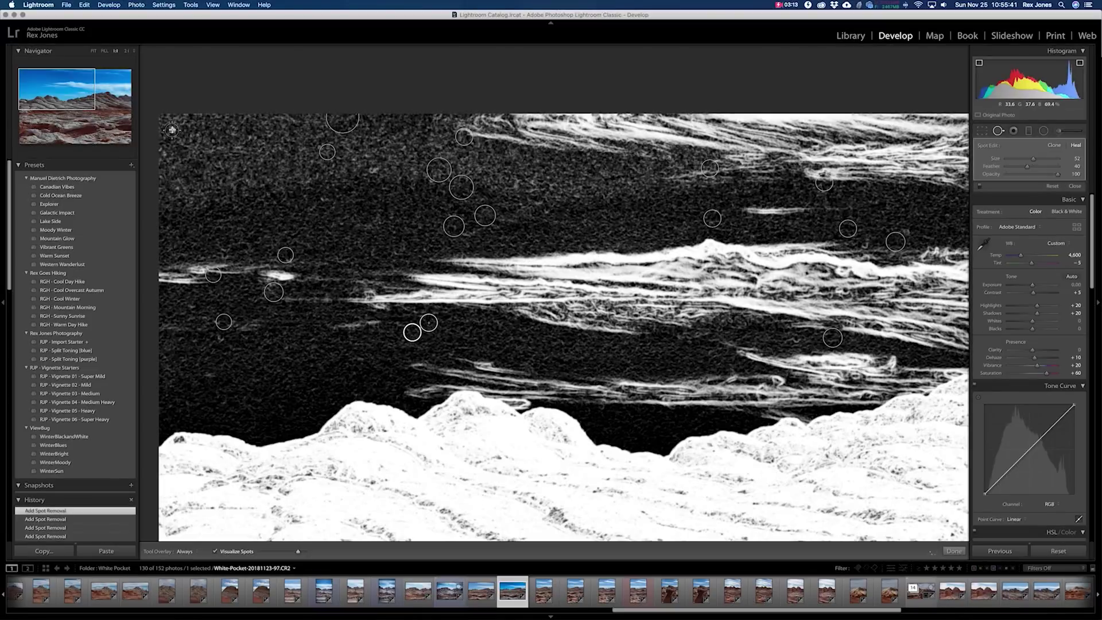
# Heal the three remaining dust spots in the photo's right sky, between the high clouds and the main cloud bank.
pyautogui.hscroll(15, 848, 182)
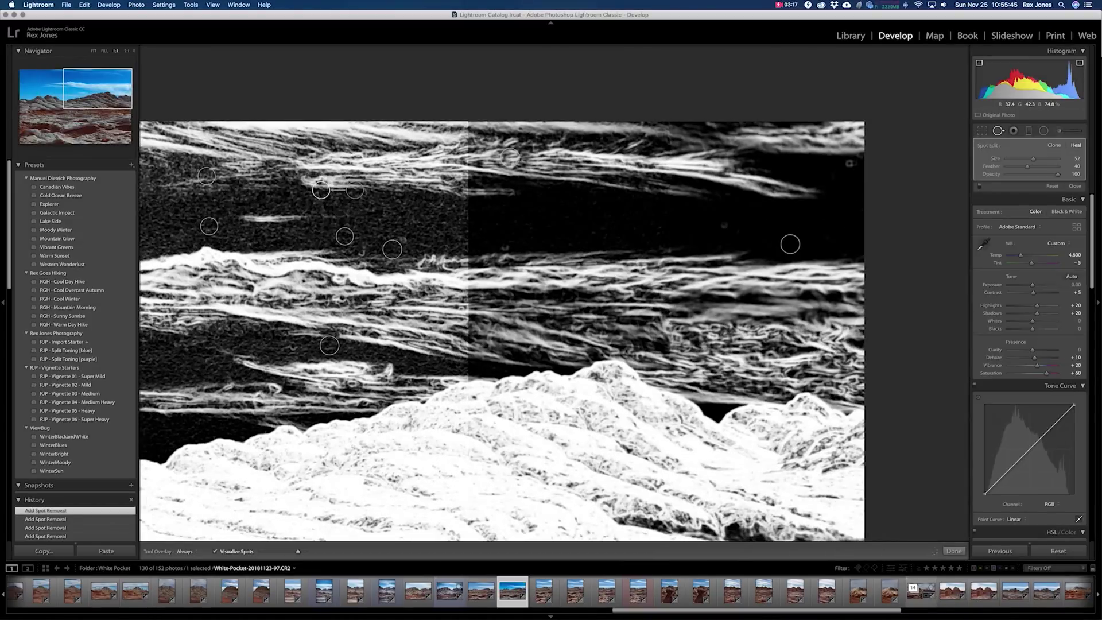
pyautogui.click(724, 225)
pyautogui.click(849, 163)
pyautogui.click(506, 247)
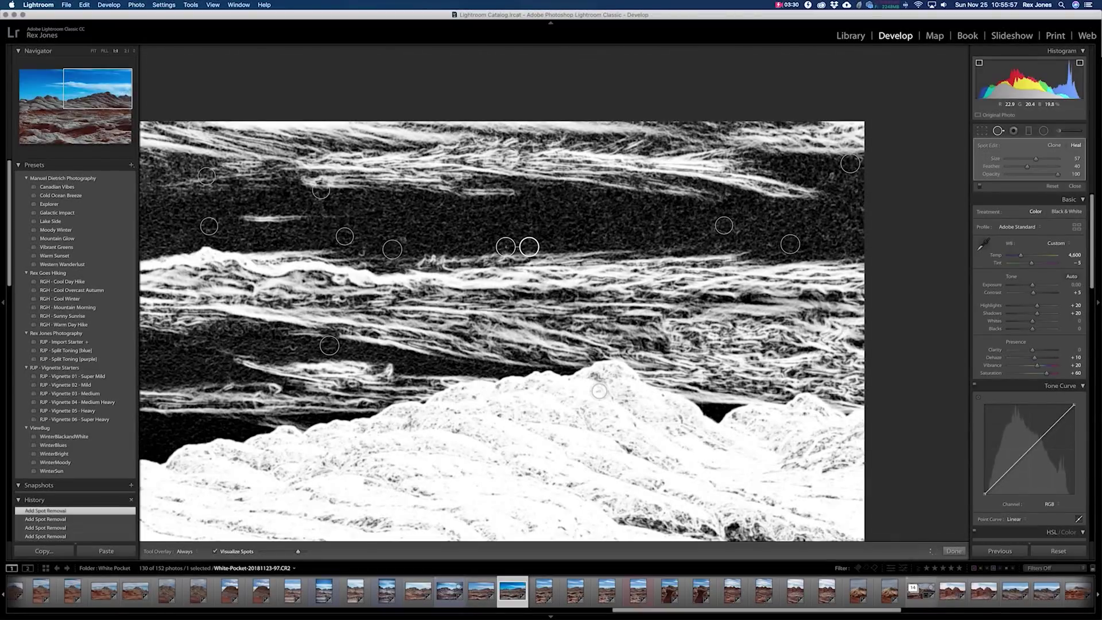
# Turn off Visualize Spots and leave the Spot Removal tool to inspect the healed sky in color.
pyautogui.moveTo(517, 385); pyautogui.dragTo(652, 394)
pyautogui.hscroll(-10, 652, 394)
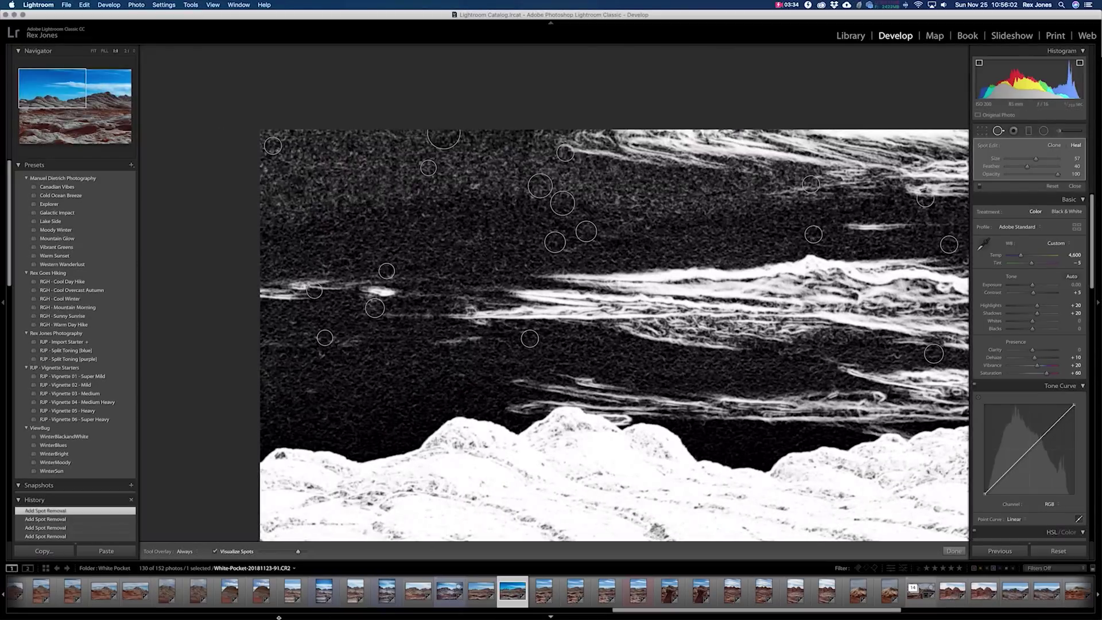
pyautogui.click(216, 552)
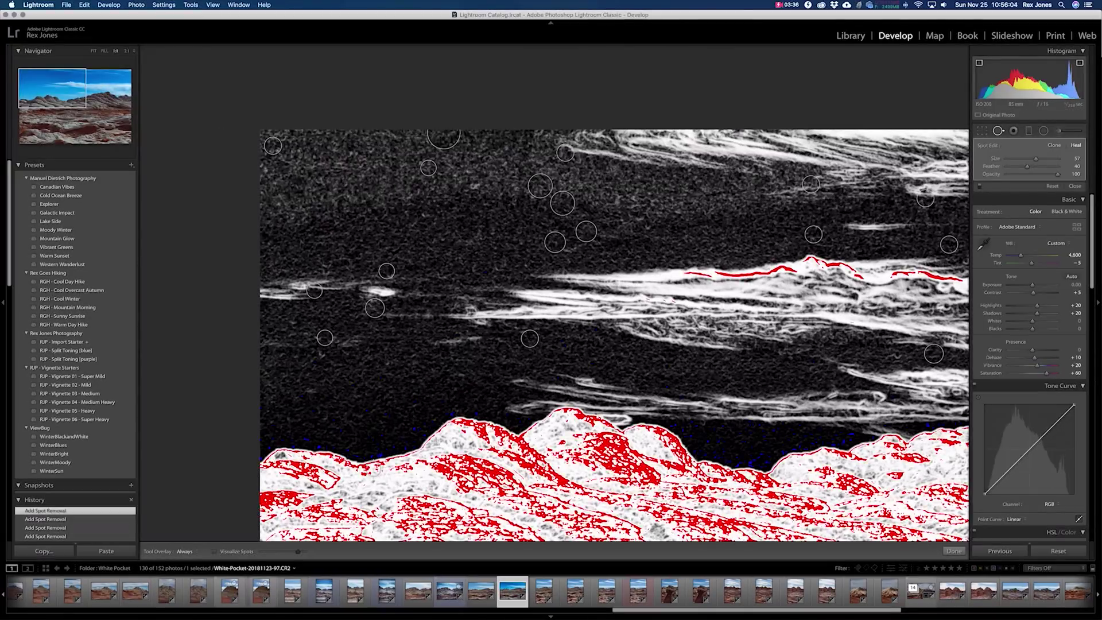
pyautogui.press('q')
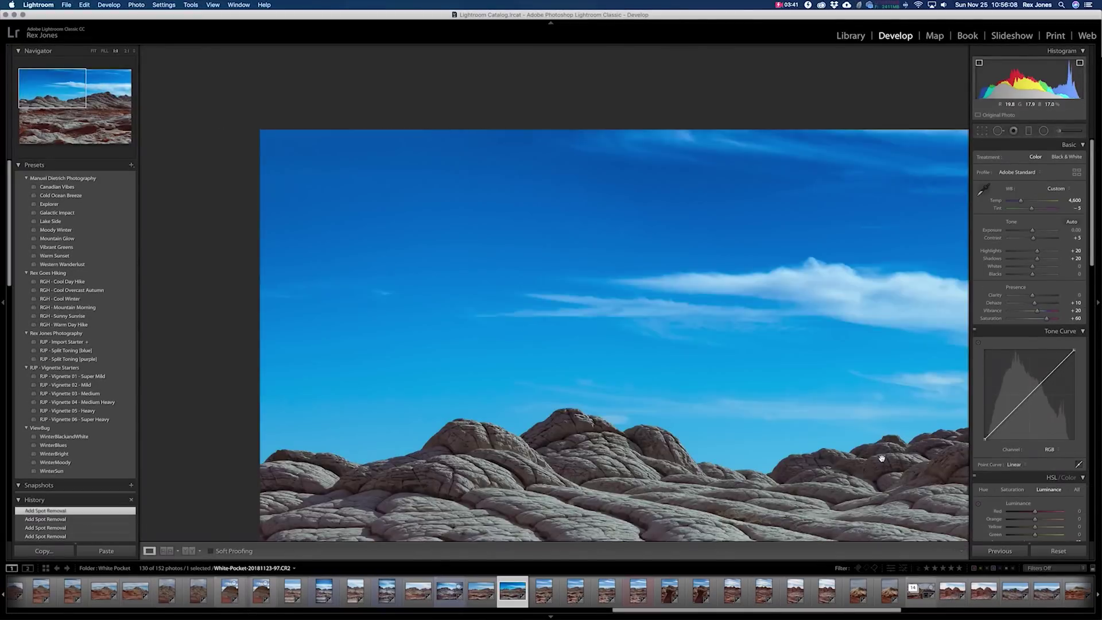
pyautogui.moveTo(899, 458); pyautogui.dragTo(360, 167)
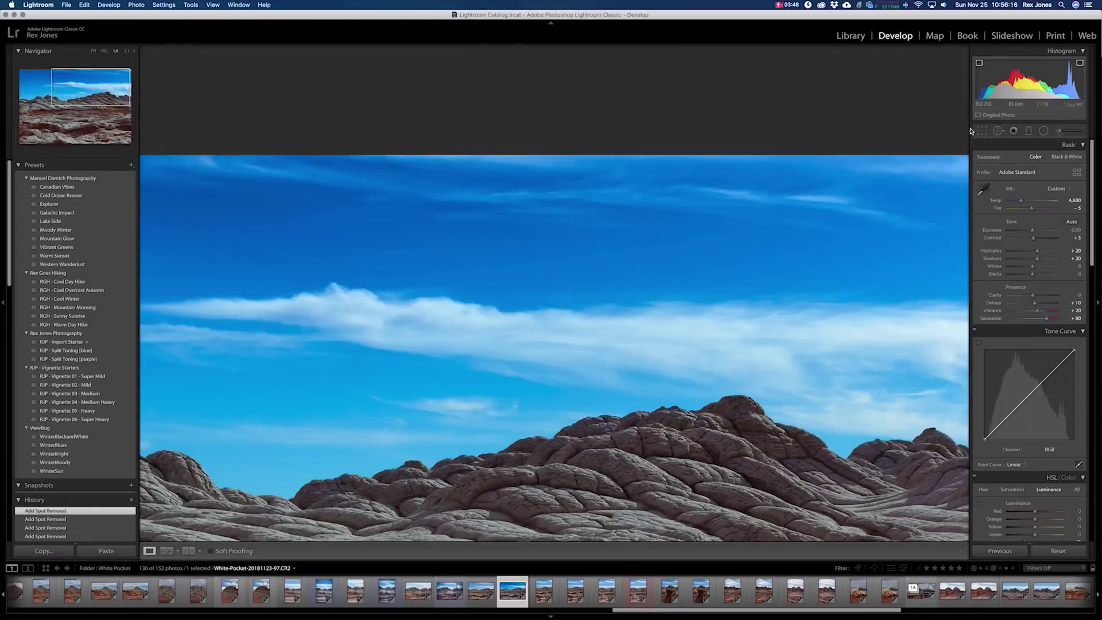
# Heal the leftover spots at the sky's upper edge and beside the small wispy cloud on the left, then leave Spot Removal.
pyautogui.click(998, 131)
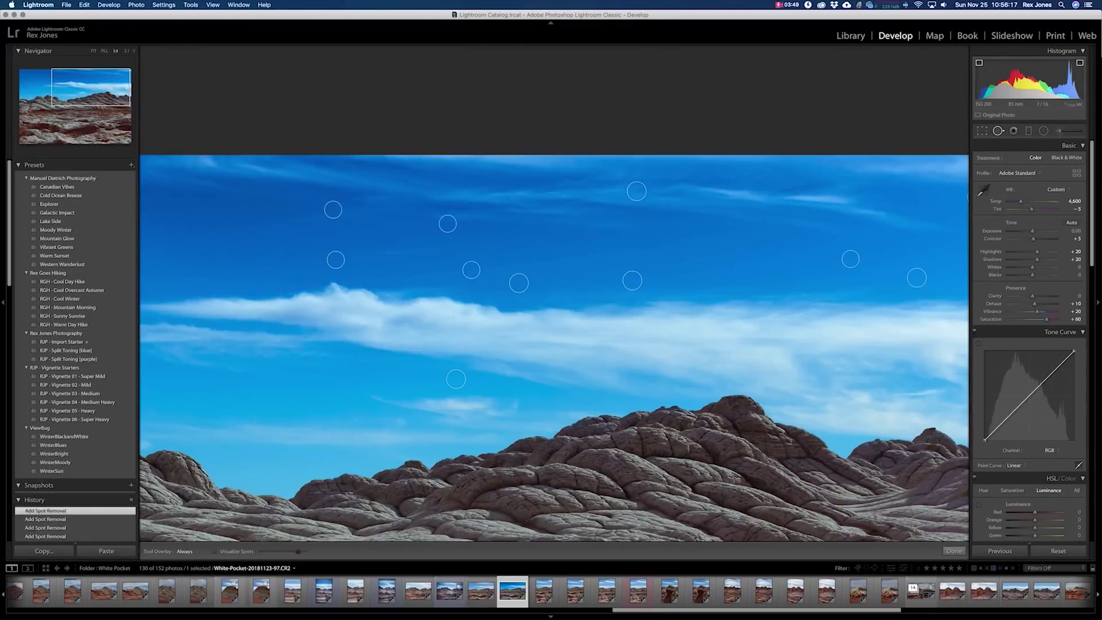
pyautogui.click(362, 162)
pyautogui.moveTo(736, 208); pyautogui.dragTo(553, 211)
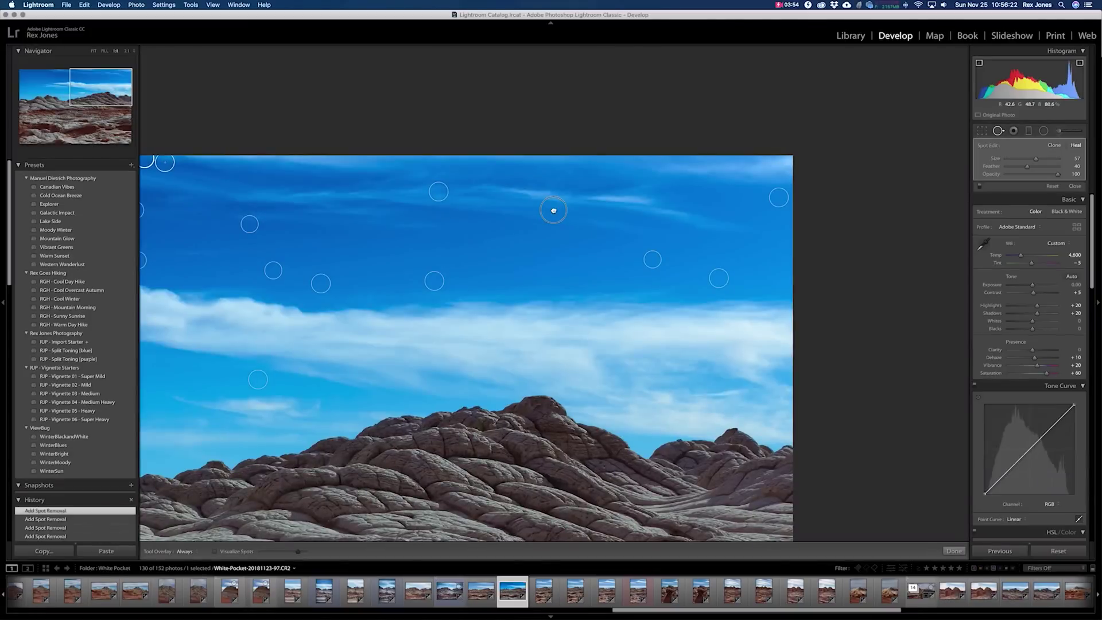
pyautogui.moveTo(470, 219); pyautogui.dragTo(561, 226)
pyautogui.moveTo(430, 241); pyautogui.dragTo(564, 236)
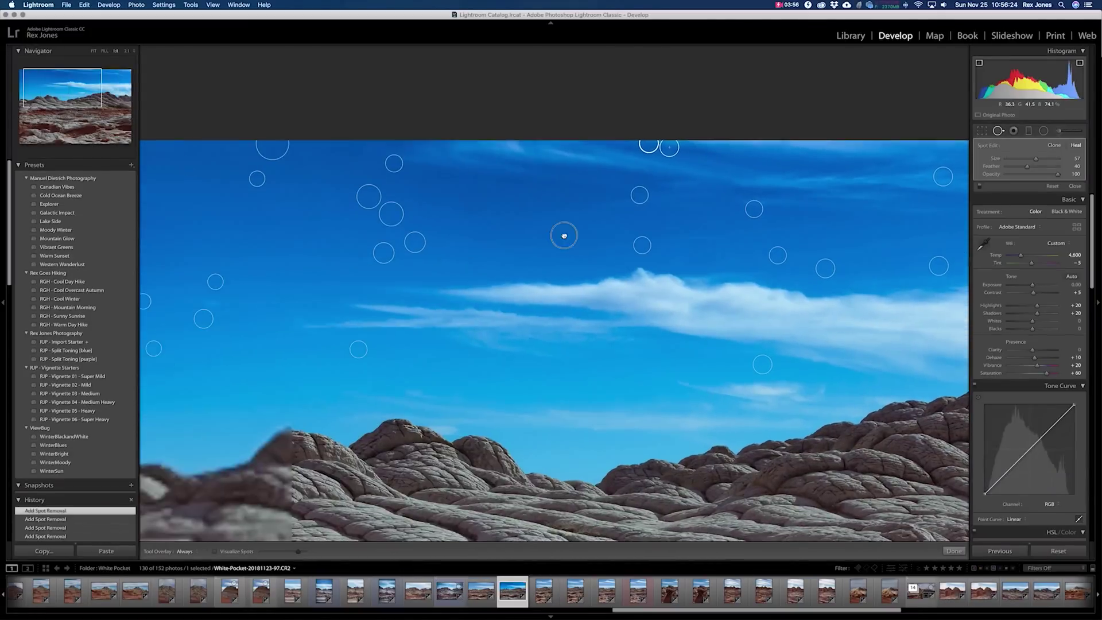
pyautogui.moveTo(302, 273); pyautogui.dragTo(501, 270)
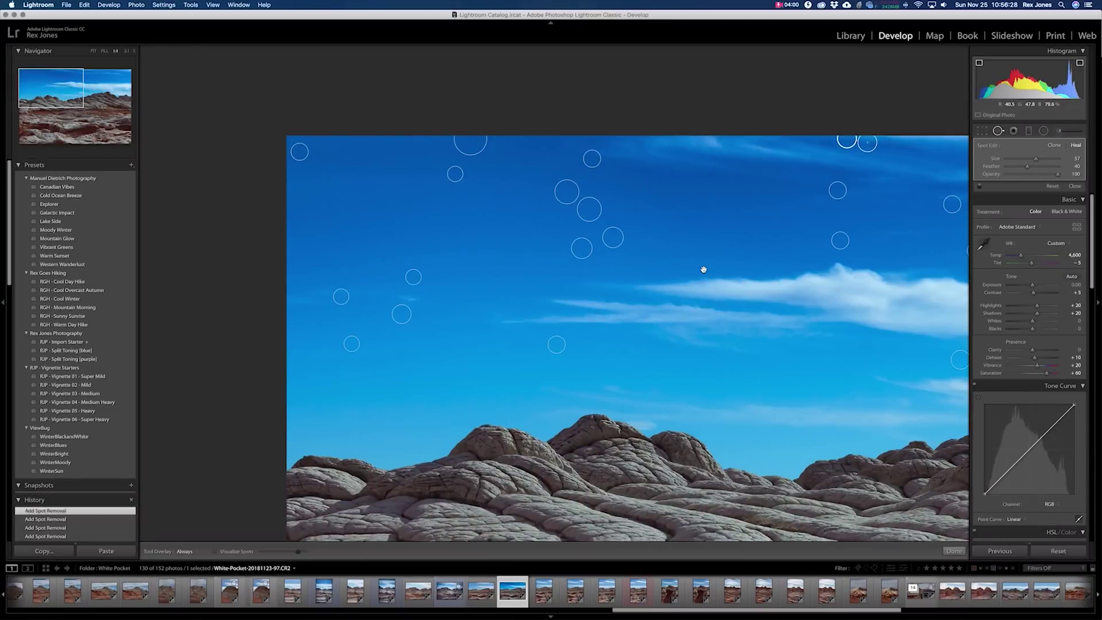
pyautogui.hscroll(-5, 622, 297)
pyautogui.hscroll(10, 641, 292)
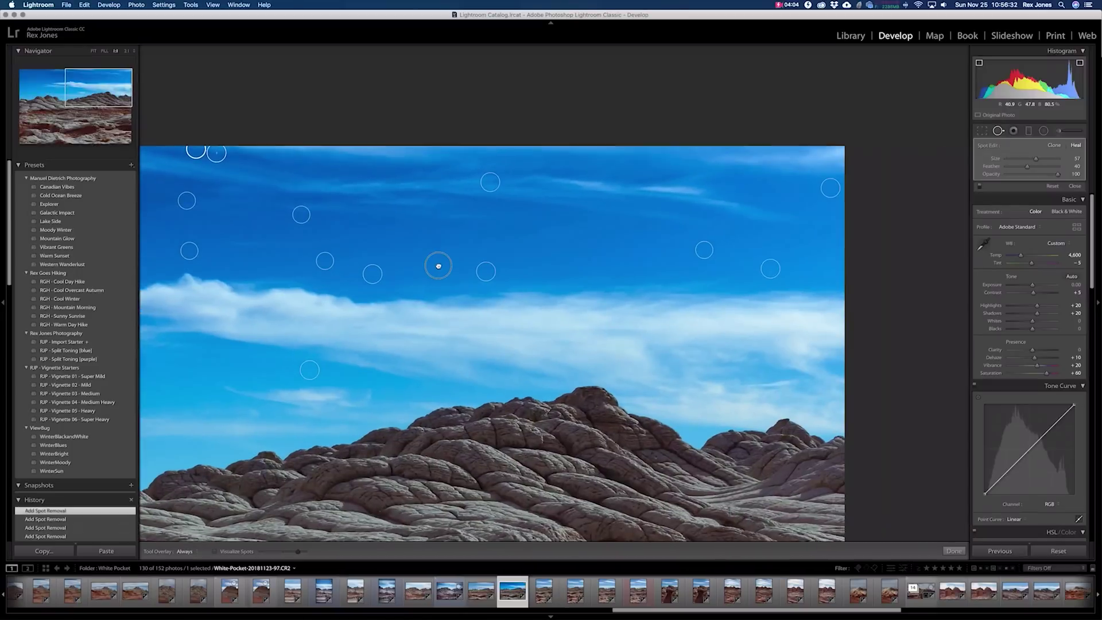
pyautogui.hscroll(-15, 408, 263)
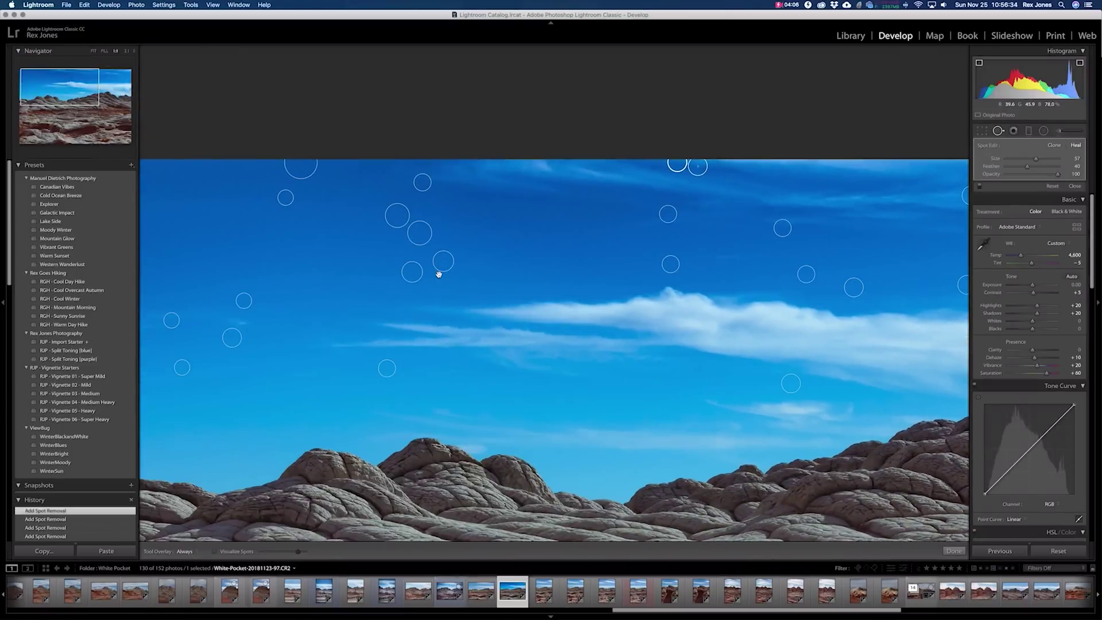
pyautogui.hscroll(-3, 401, 278)
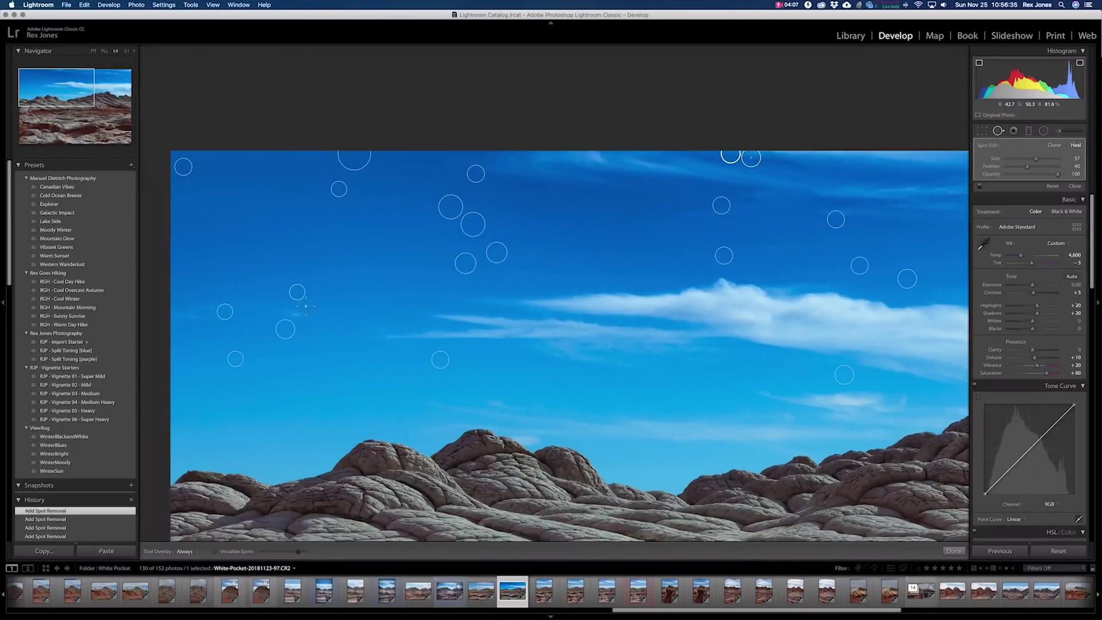
pyautogui.click(216, 305)
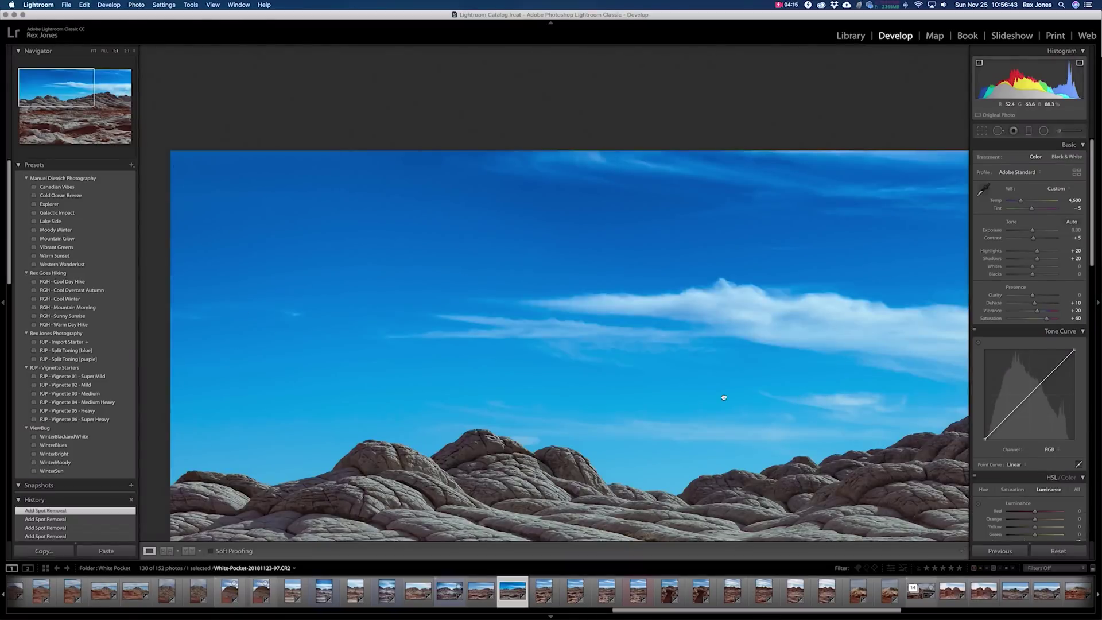
# Check the whole photo for remaining dust spots with Spot Removal by switching Visualize Spots on and off.
pyautogui.click(722, 396)
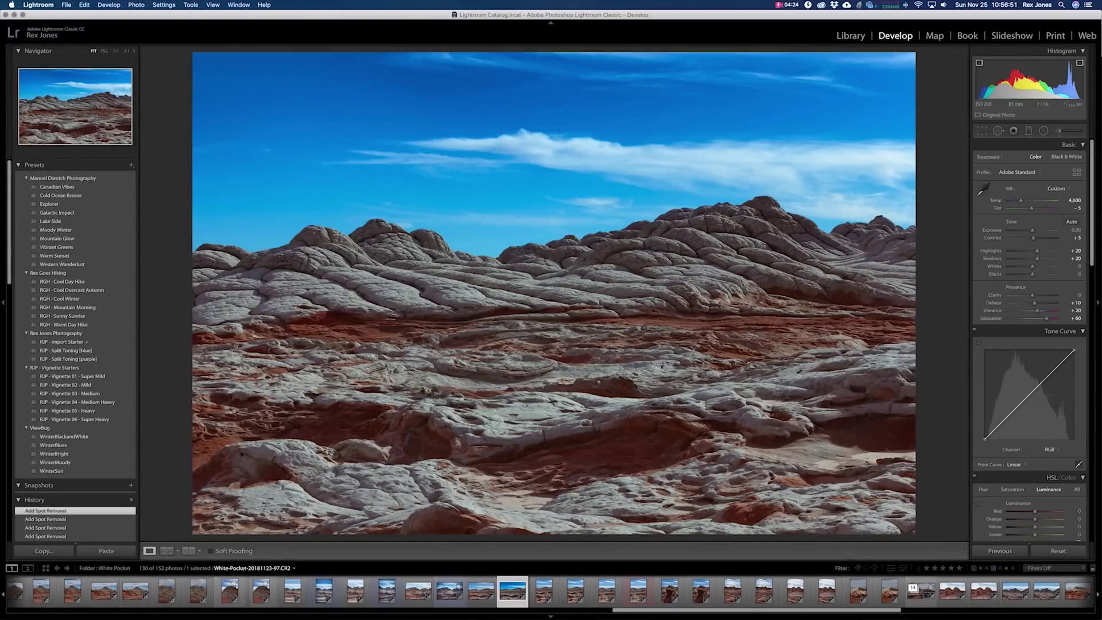
pyautogui.click(998, 131)
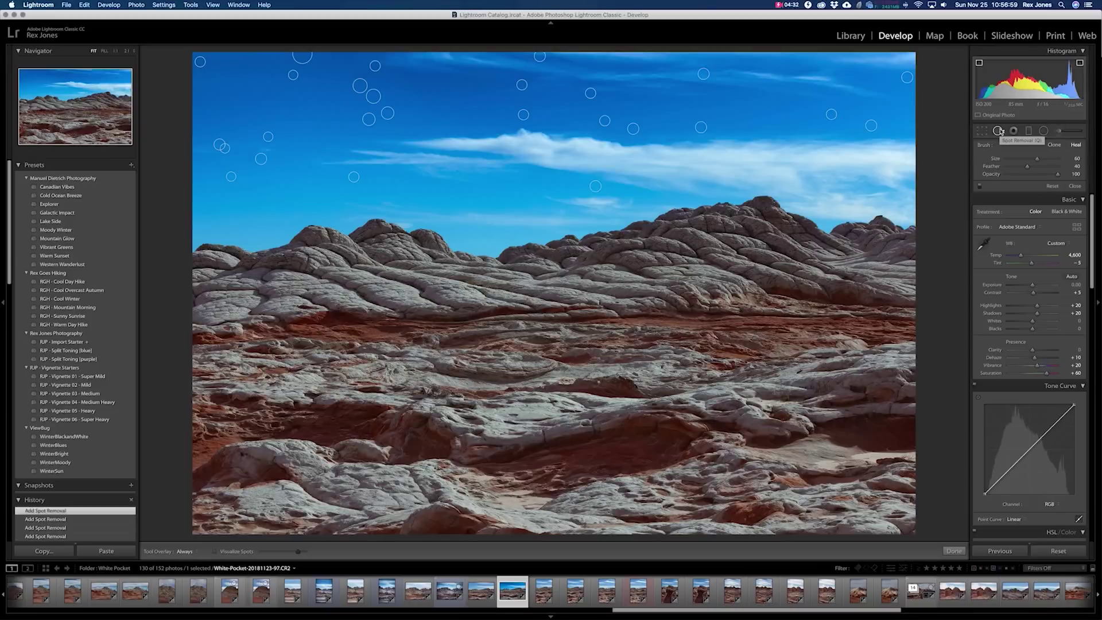
pyautogui.click(222, 552)
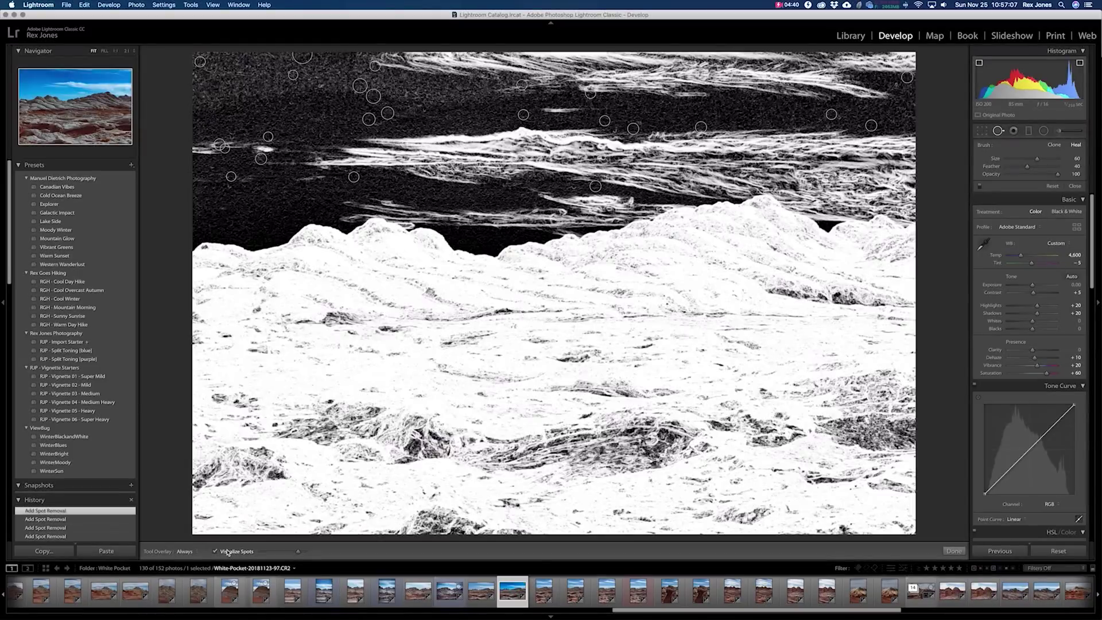
pyautogui.press('j')
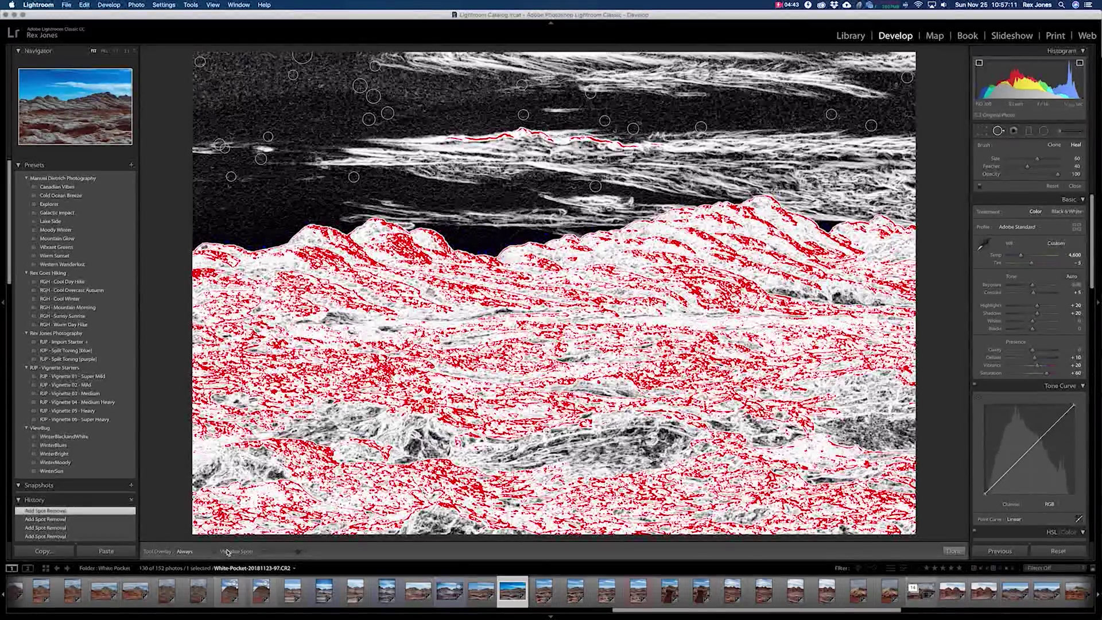
pyautogui.click(228, 552)
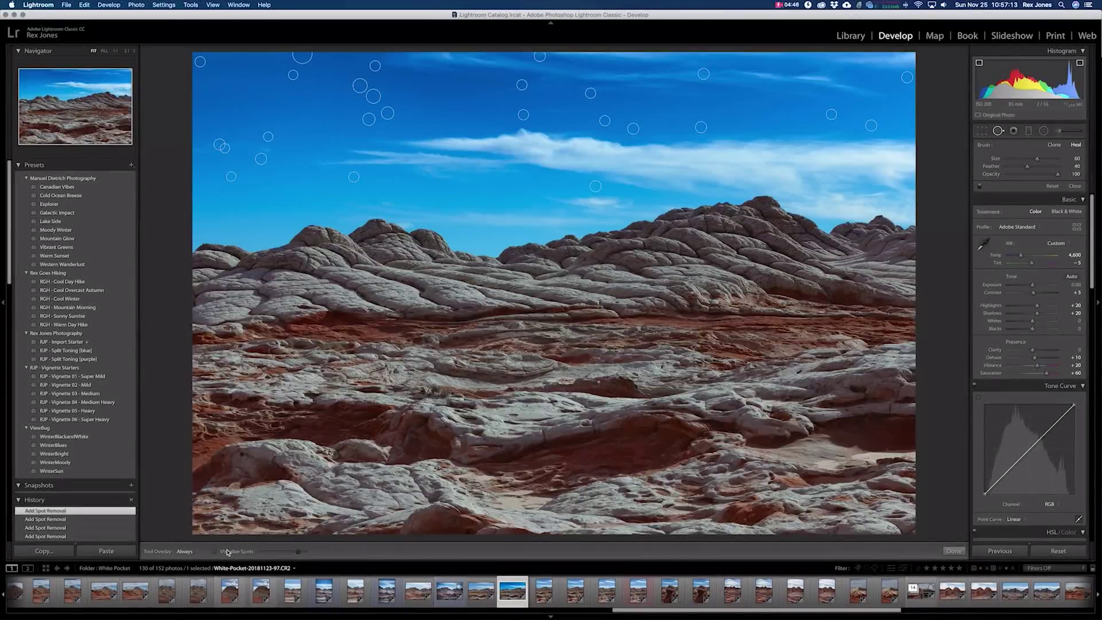